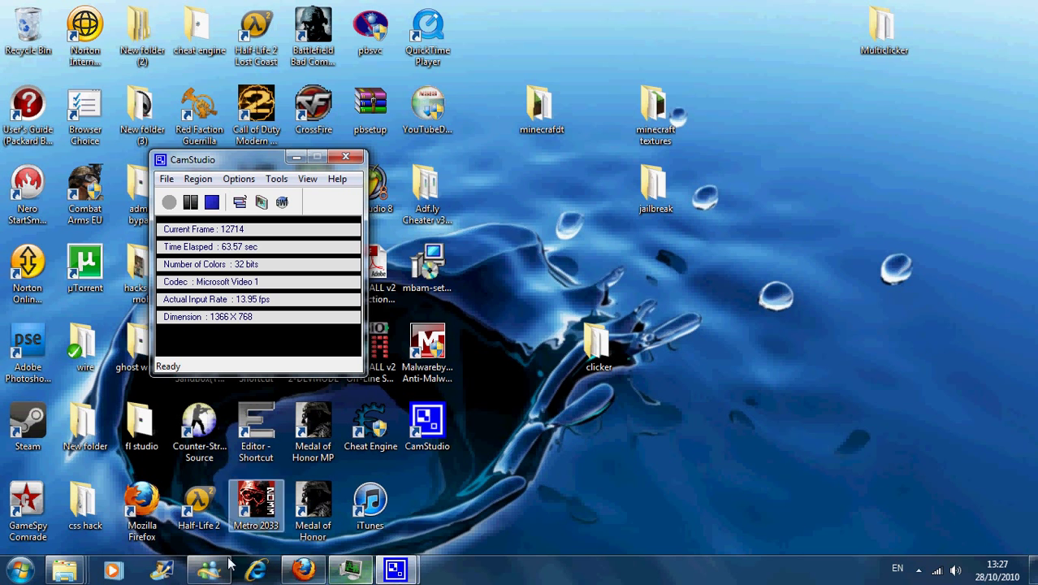
# Bring Firefox forward and scroll the Bux.to registration form down to its Register button
pyautogui.click(303, 571)
pyautogui.scroll(4, 349, 243)
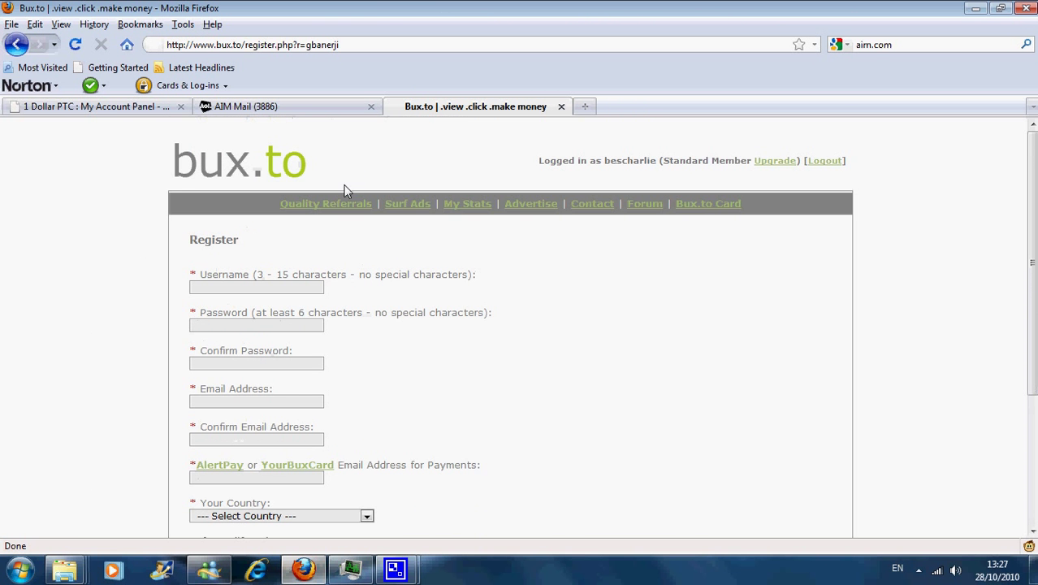
pyautogui.scroll(-2, 284, 172)
pyautogui.scroll(2, 252, 165)
pyautogui.scroll(-4, 240, 325)
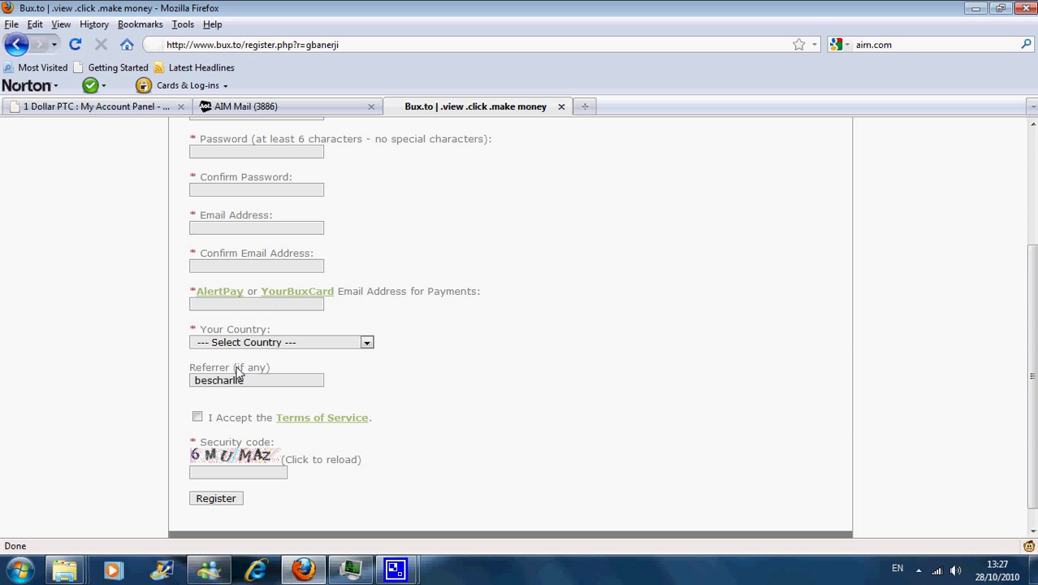
pyautogui.scroll(-1, 260, 388)
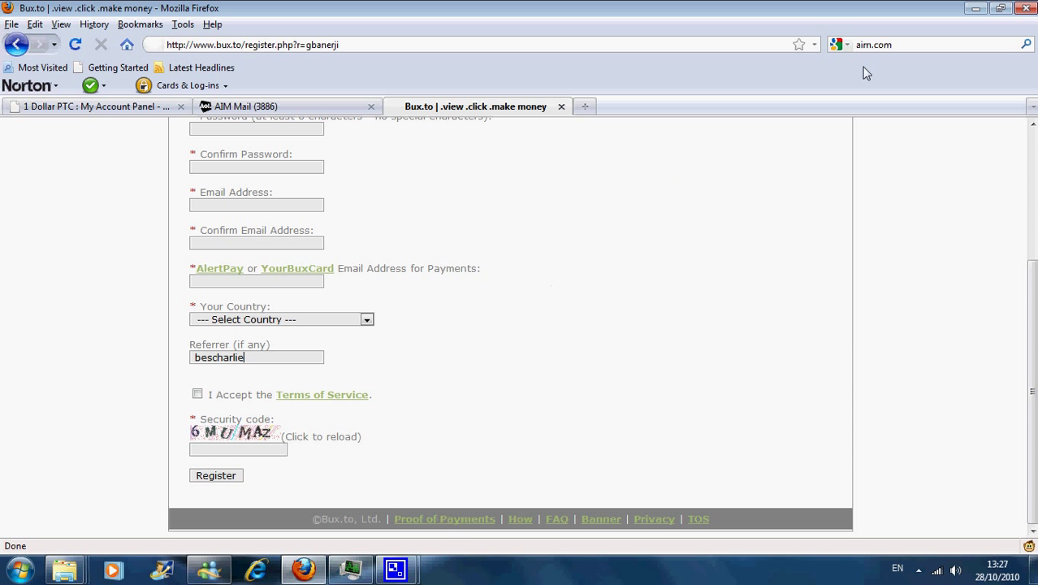
# Minimise Firefox, open the Multiclicker desktop folder and launch Multiclicker-win
pyautogui.click(976, 11)
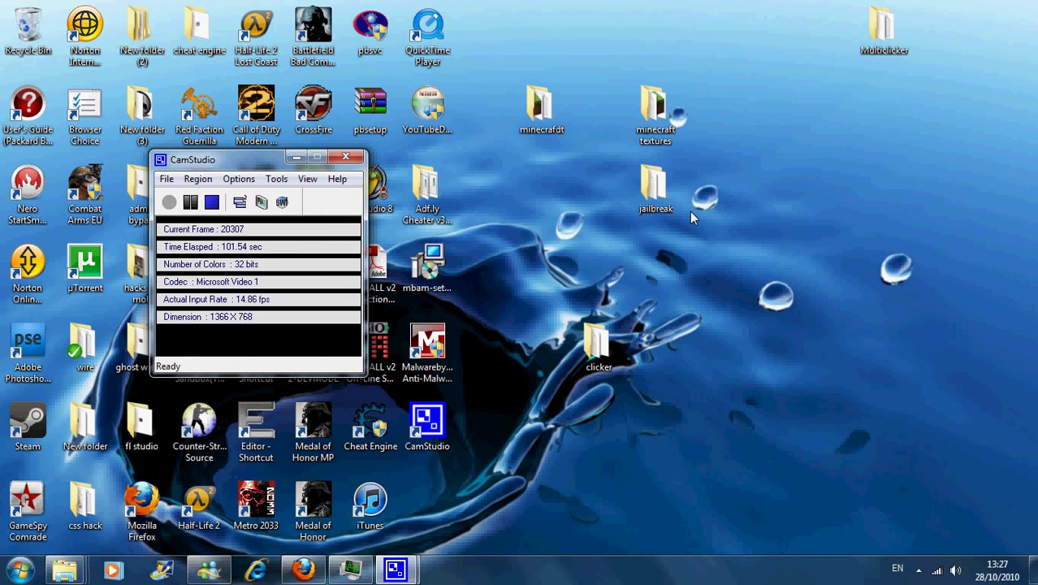
pyautogui.click(890, 31)
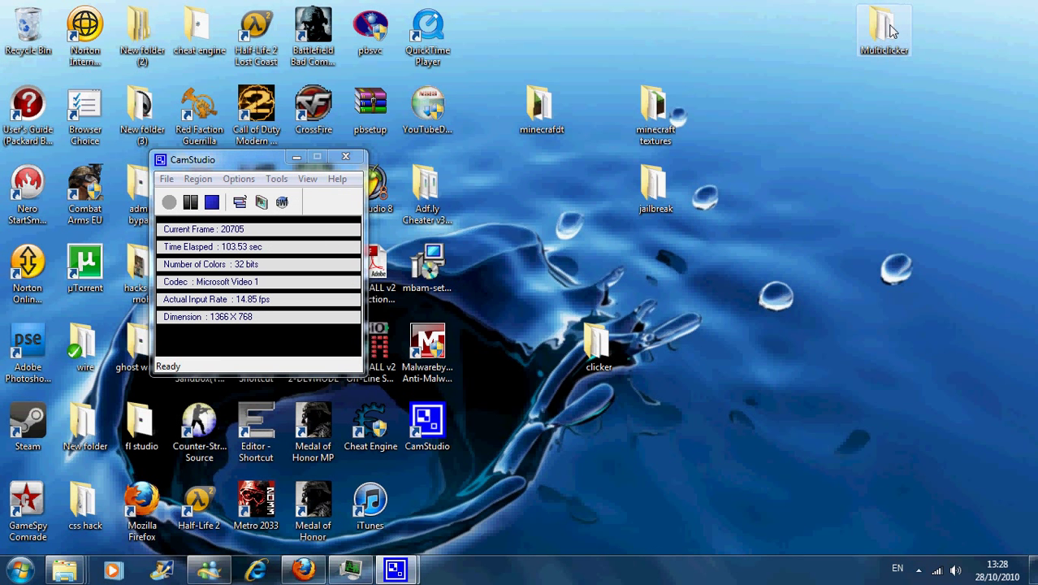
pyautogui.doubleClick(892, 31)
pyautogui.moveTo(614, 151)
pyautogui.mouseDown()
pyautogui.moveTo(817, 178)
pyautogui.moveTo(773, 118)
pyautogui.moveTo(775, 85)
pyautogui.mouseUp()
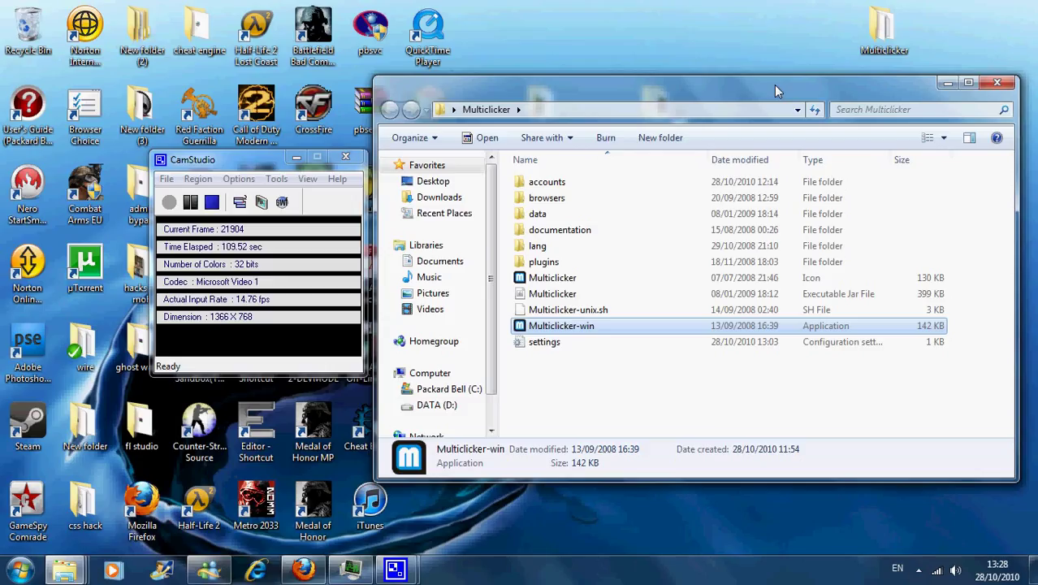
pyautogui.moveTo(775, 85)
pyautogui.mouseDown()
pyautogui.moveTo(863, 55)
pyautogui.moveTo(833, 41)
pyautogui.mouseUp()
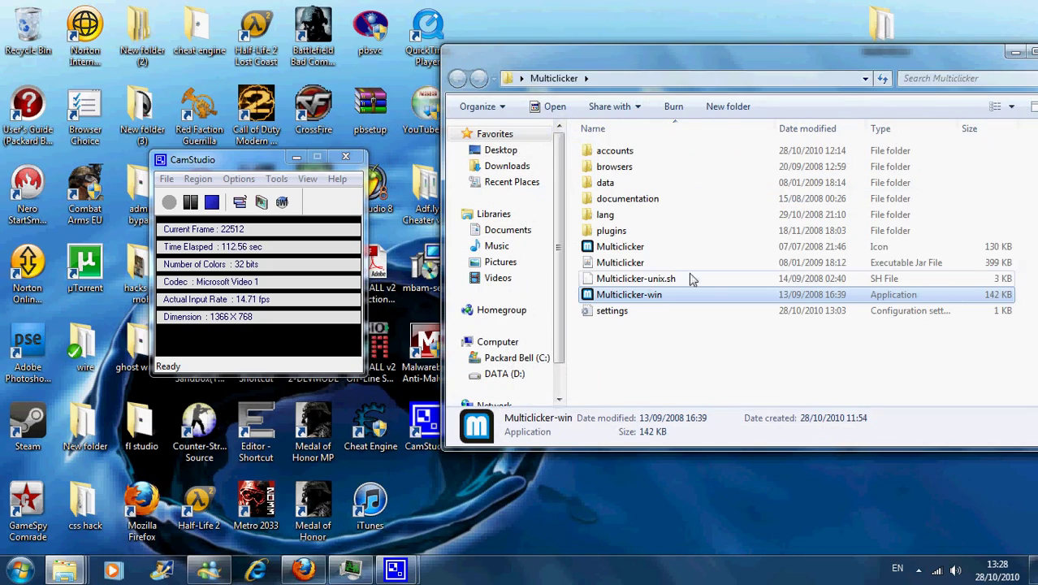
pyautogui.doubleClick(642, 297)
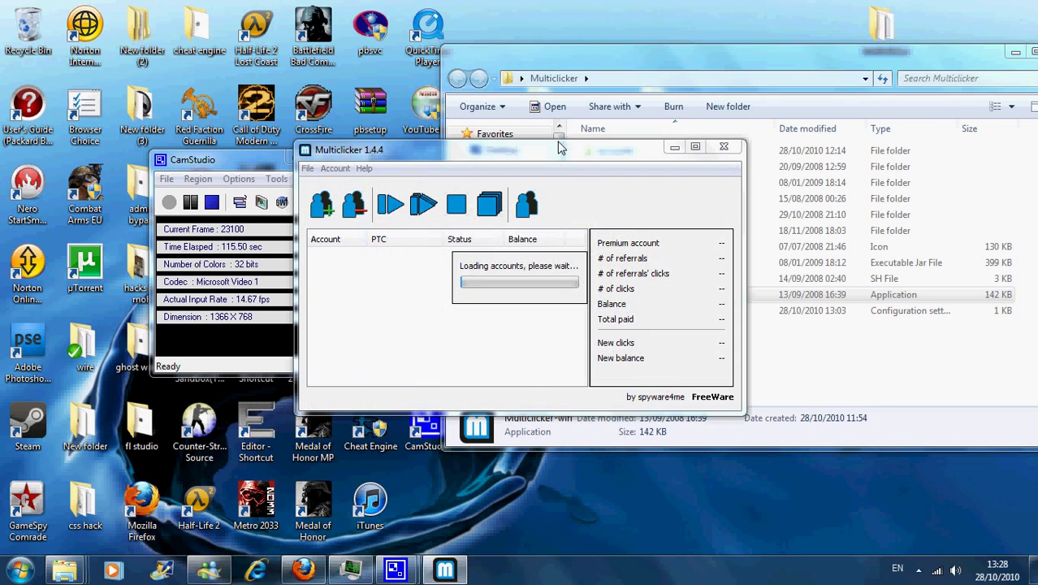
# Move Multiclicker aside, refuse the 1.5.1 update, and open the Account menu
pyautogui.moveTo(548, 154); pyautogui.dragTo(735, 121)
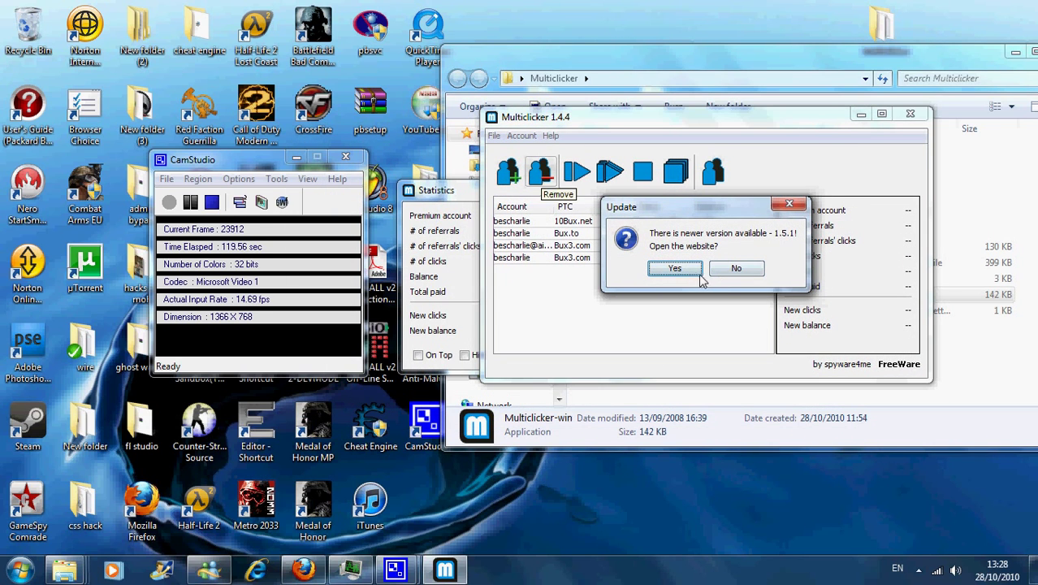
pyautogui.click(737, 269)
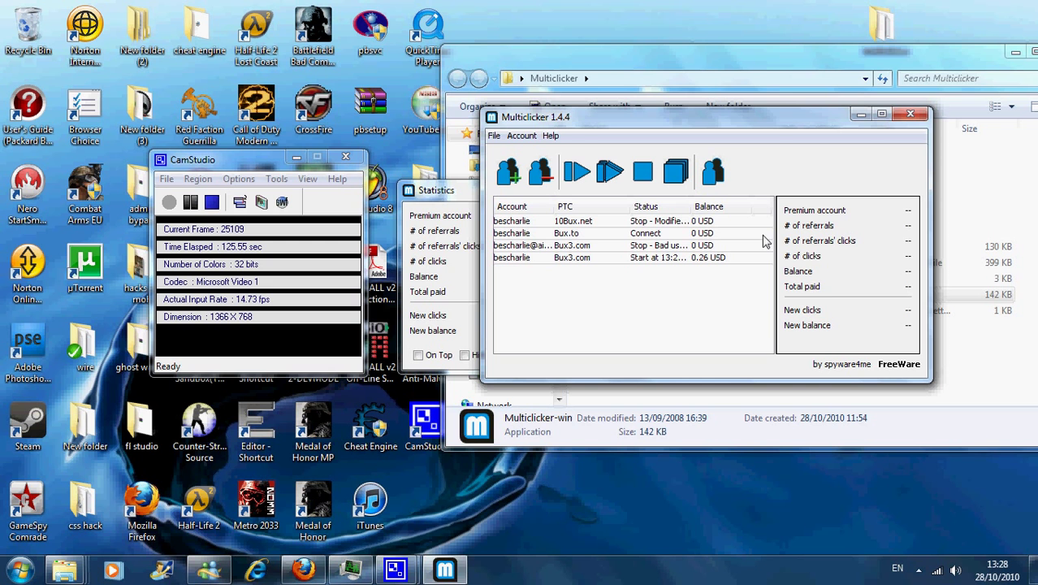
pyautogui.click(494, 136)
pyautogui.moveTo(522, 135)
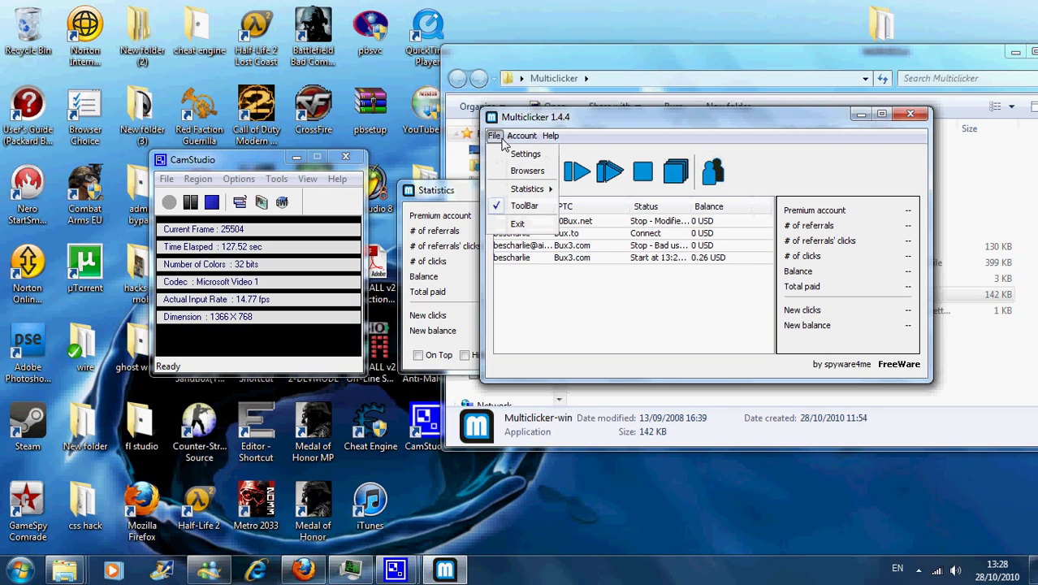
# Start a new account with Bux3.com as its PTC site
pyautogui.click(538, 157)
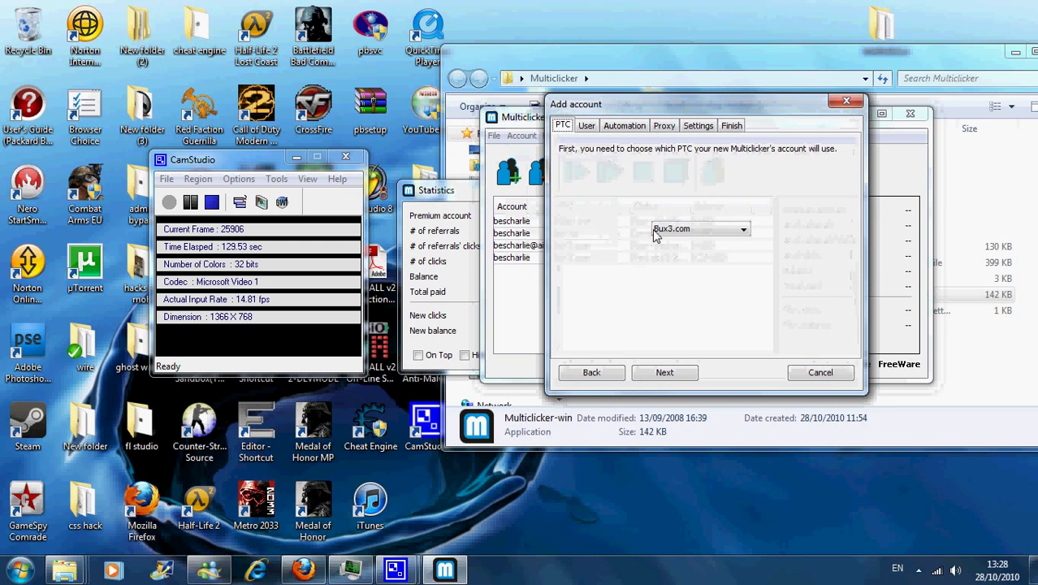
pyautogui.click(724, 231)
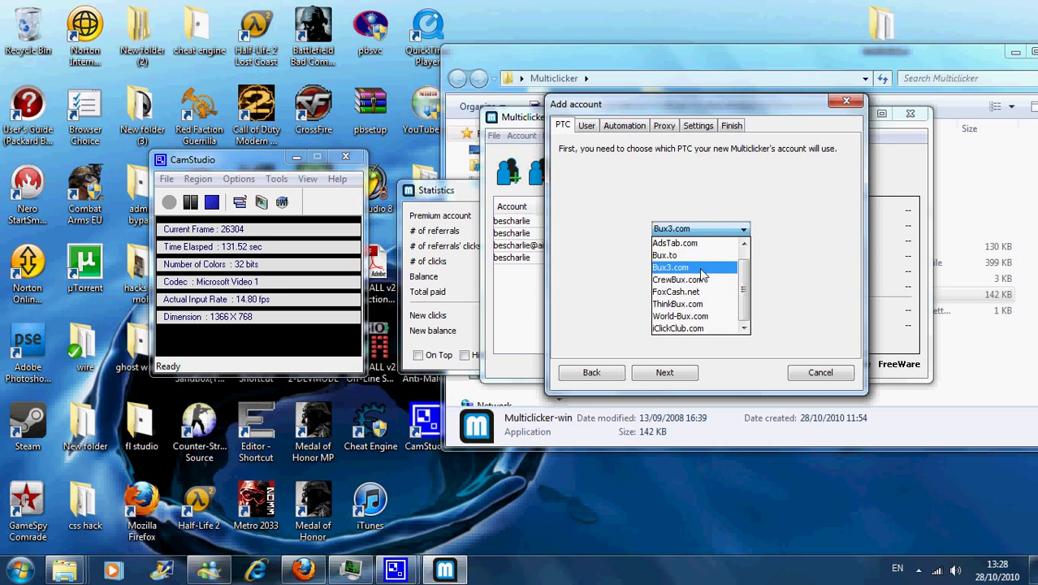
pyautogui.click(642, 105)
pyautogui.moveTo(642, 106)
pyautogui.mouseDown()
pyautogui.moveTo(812, 278)
pyautogui.moveTo(710, 64)
pyautogui.mouseUp()
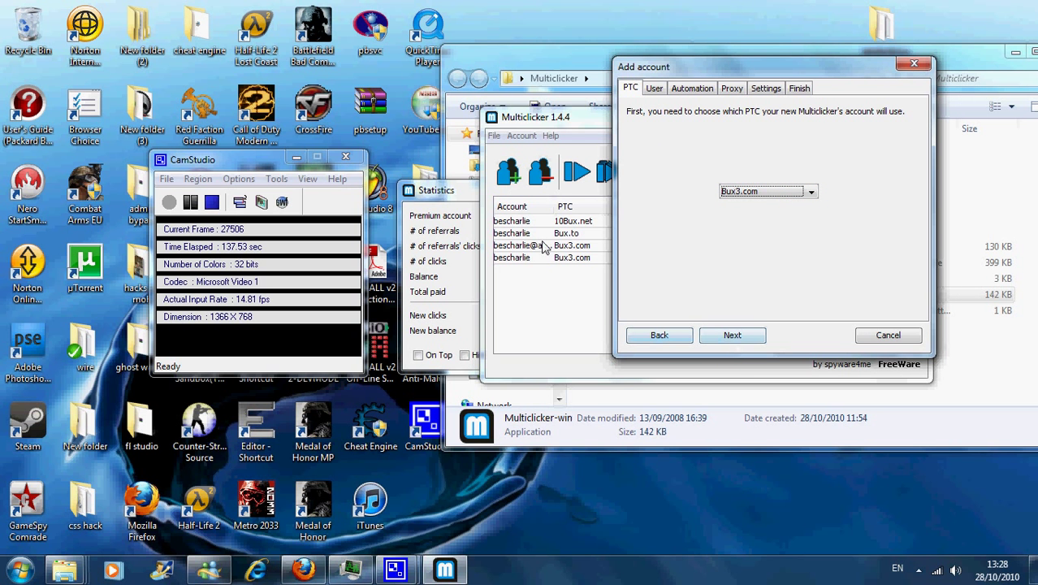
pyautogui.click(735, 340)
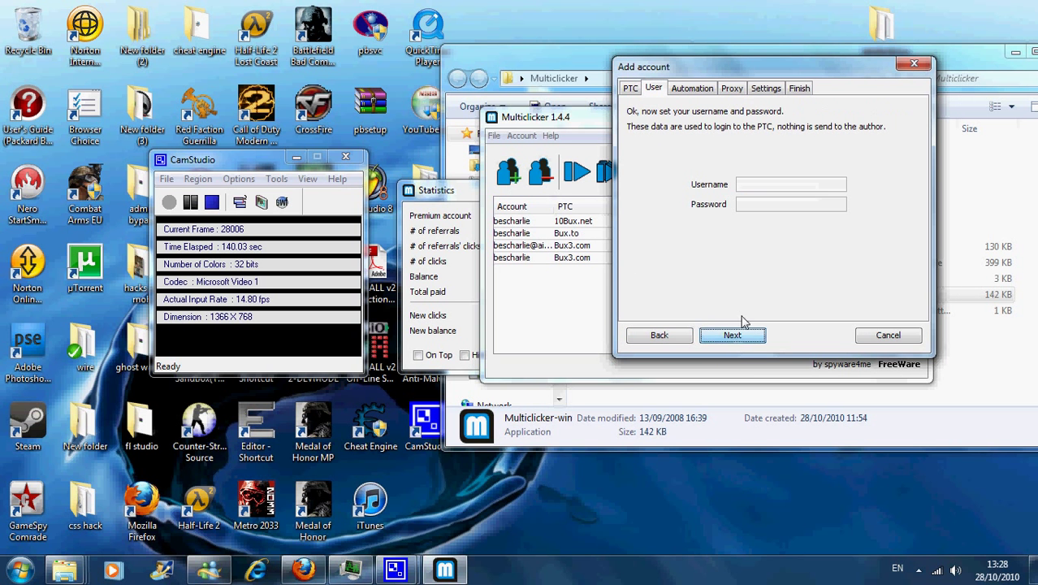
# Enter the account password, accept default schedule, proxy and browser settings, and finish
pyautogui.click(754, 208)
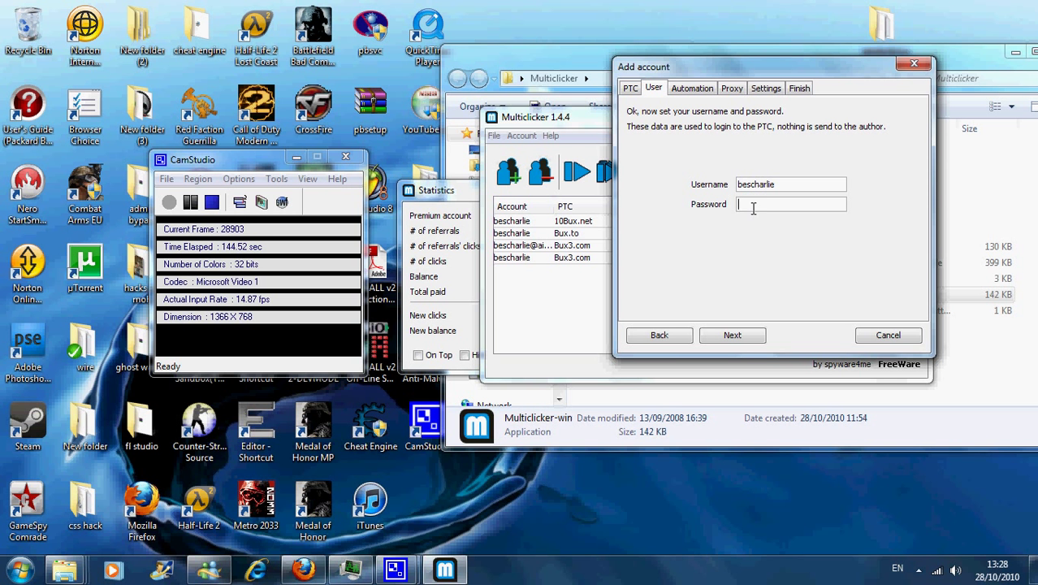
pyautogui.write('•')
pyautogui.click(732, 335)
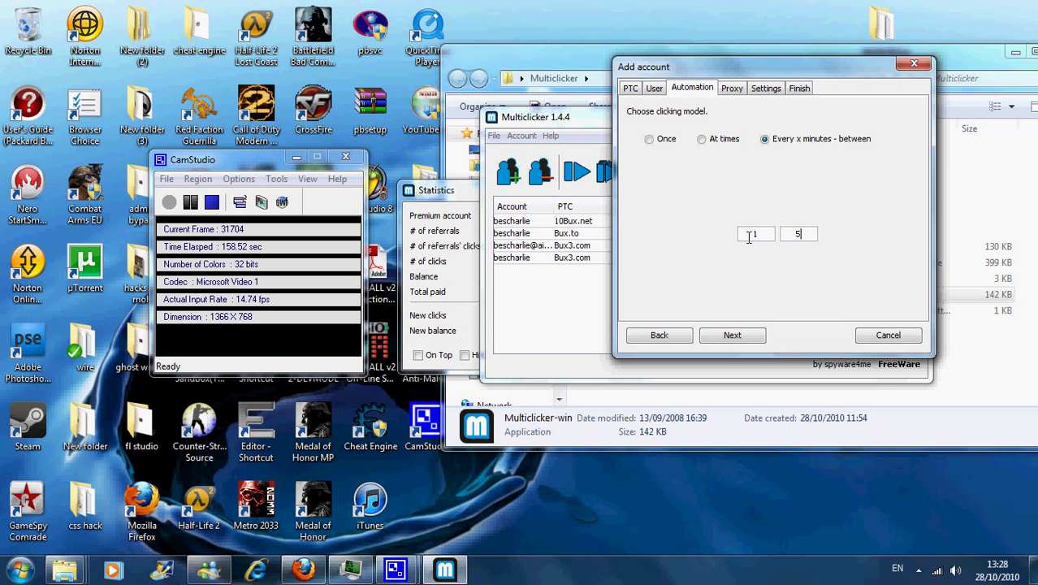
pyautogui.click(731, 338)
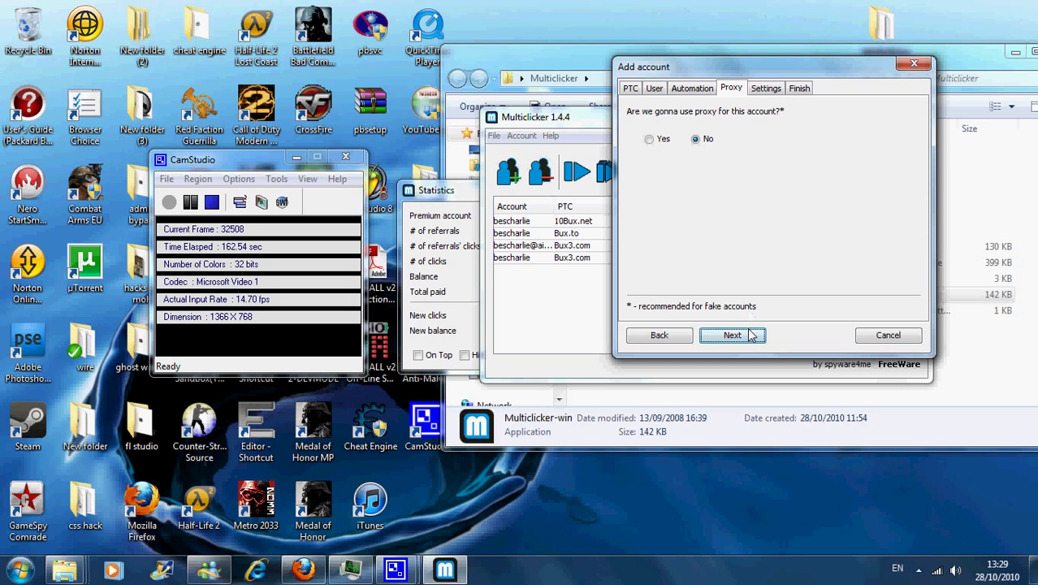
pyautogui.click(732, 335)
pyautogui.click(733, 334)
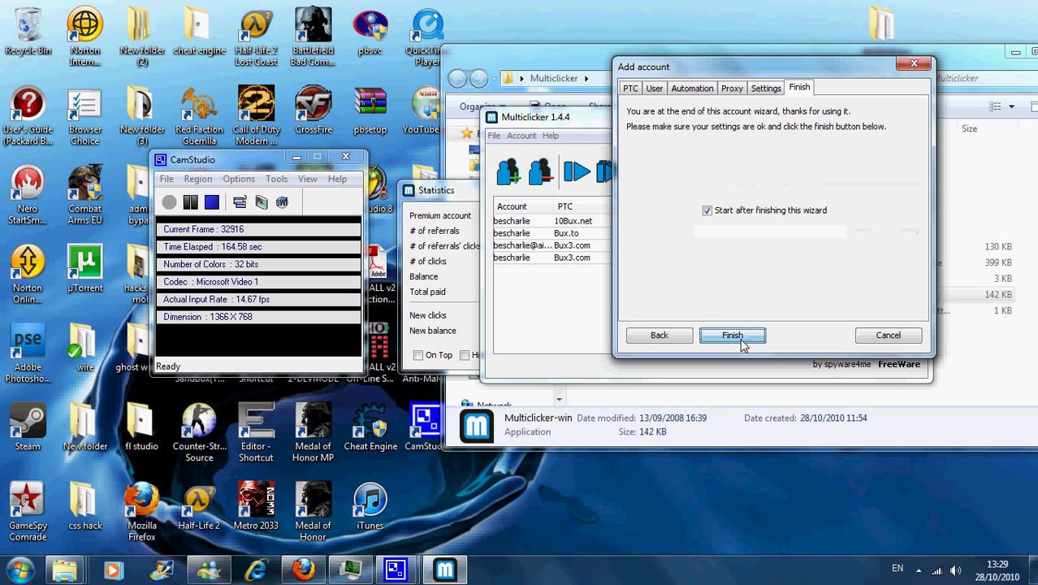
pyautogui.click(741, 336)
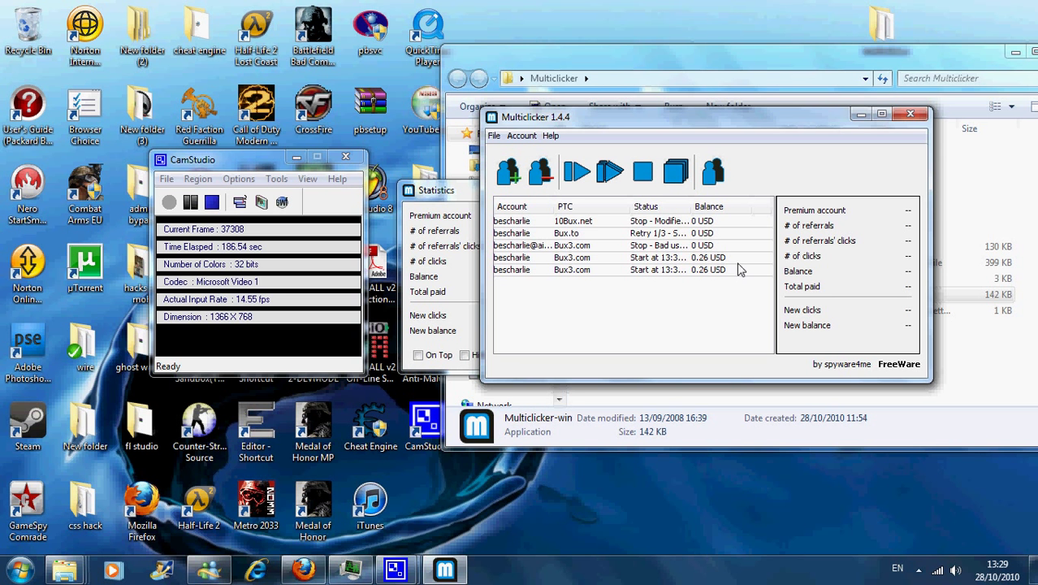
# Minimise Multiclicker and the folder window, then restore Firefox
pyautogui.click(861, 114)
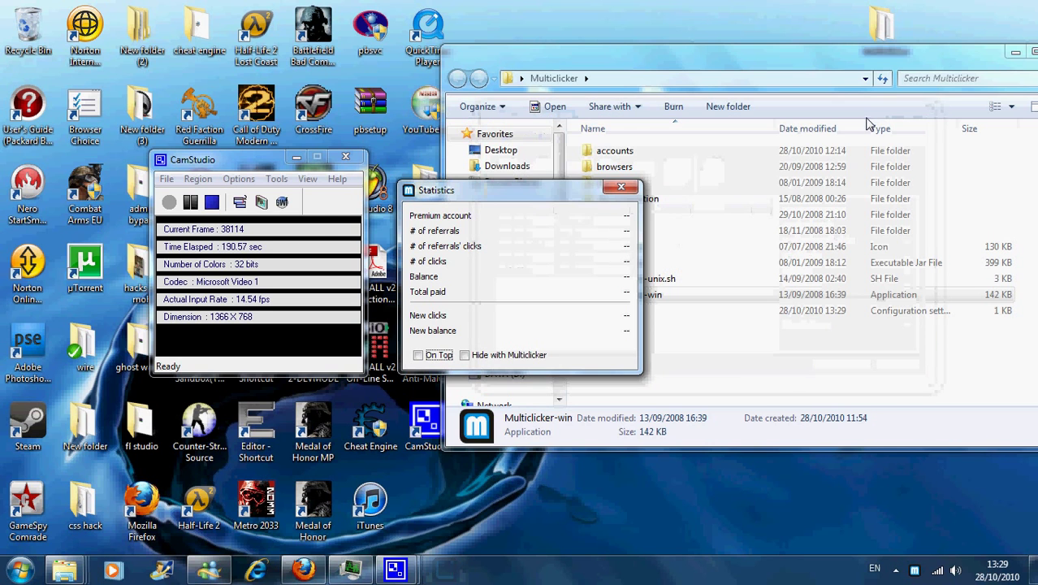
pyautogui.click(1015, 51)
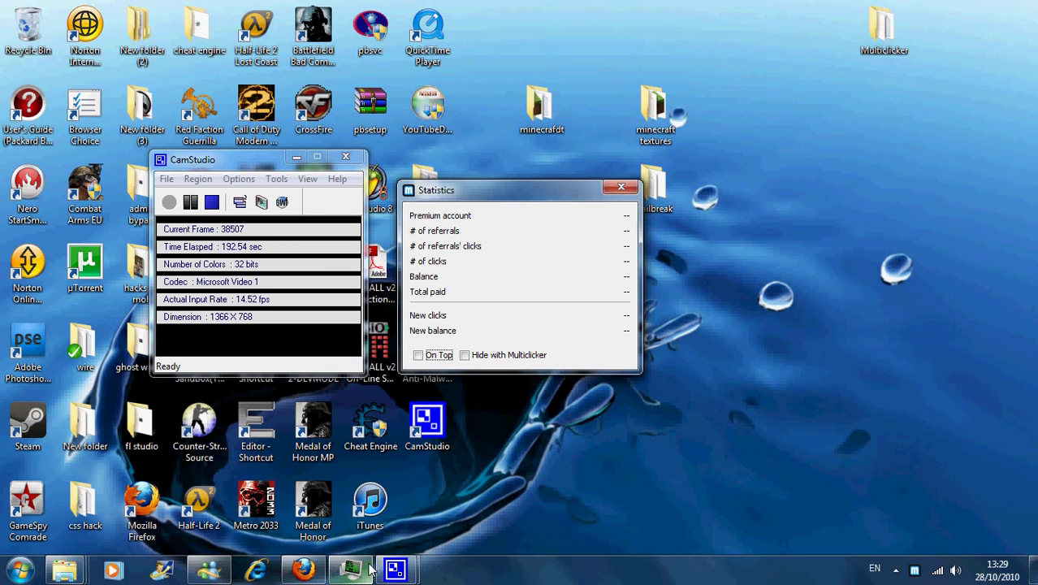
pyautogui.click(323, 574)
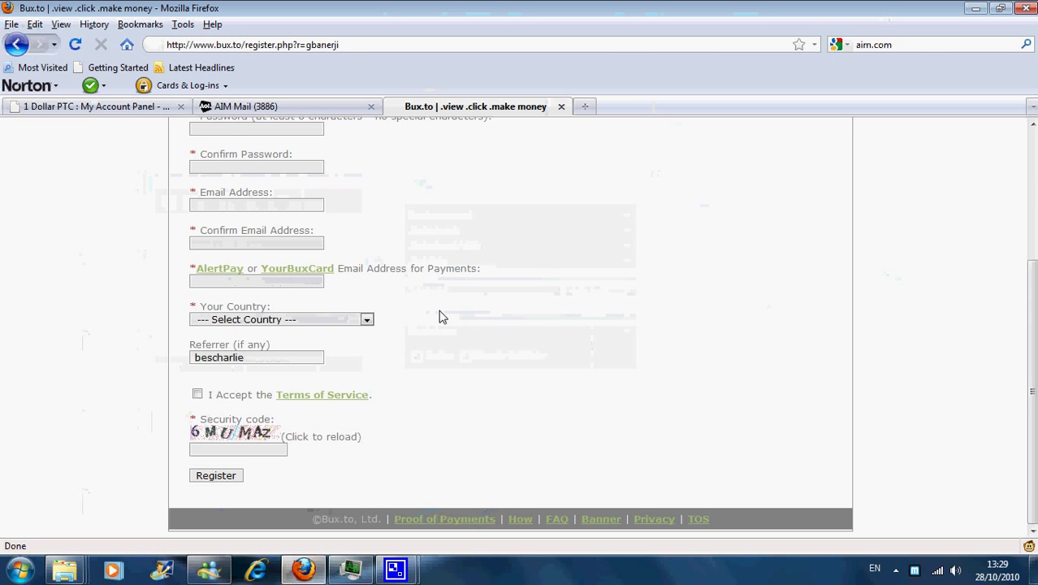
# Search Google for 'bux3' and open the Bux3 home page from the first result
pyautogui.scroll(5, 438, 309)
pyautogui.click(929, 45)
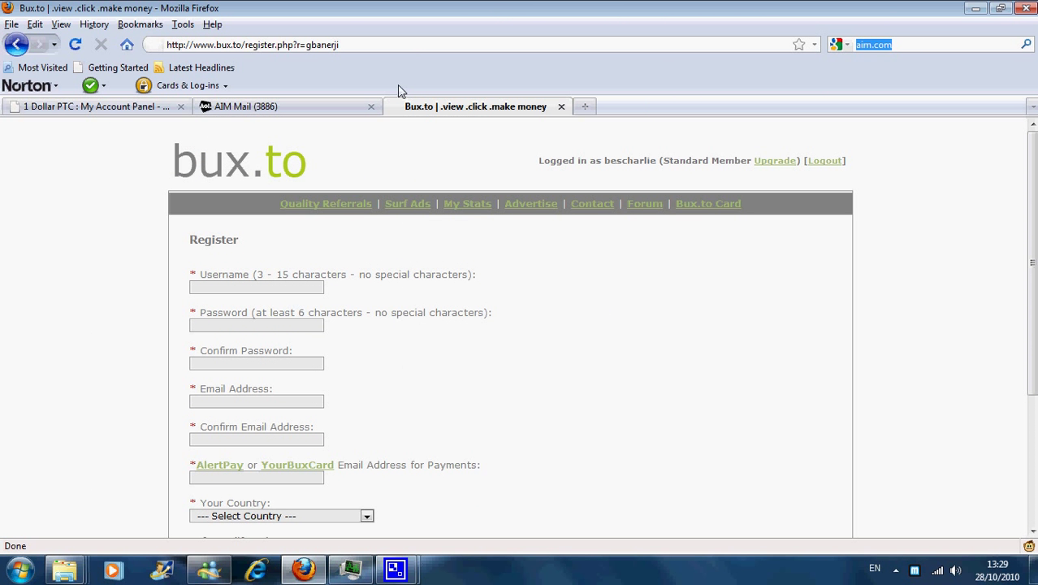
pyautogui.write('bux3')
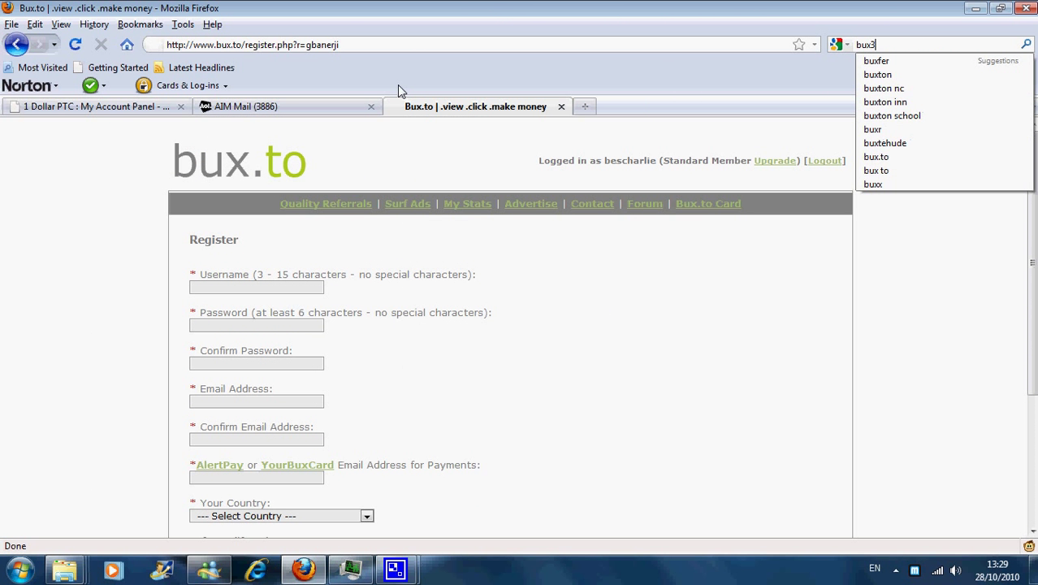
pyautogui.press('Return')
pyautogui.press('Return')
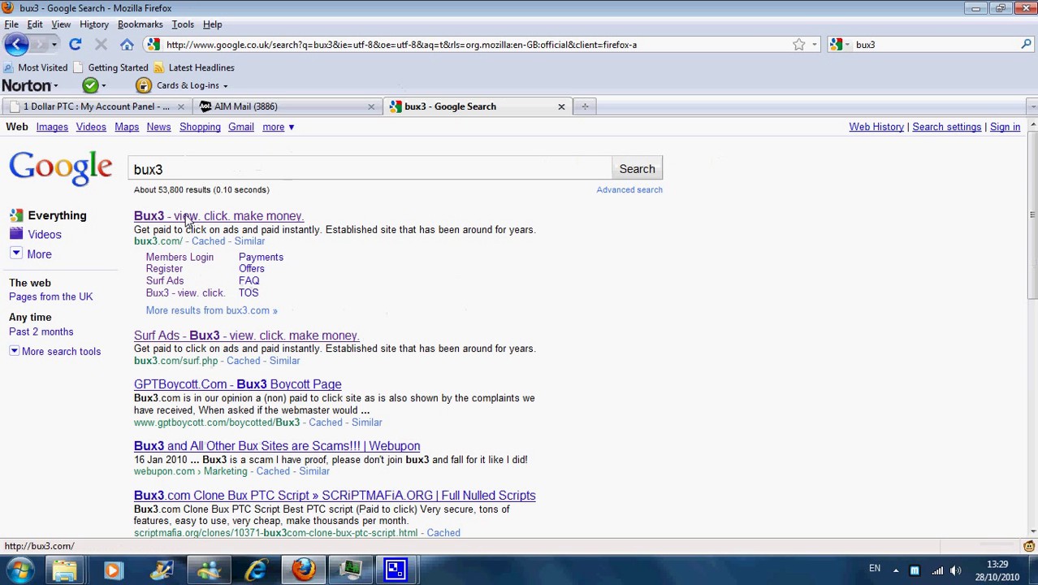
pyautogui.click(285, 216)
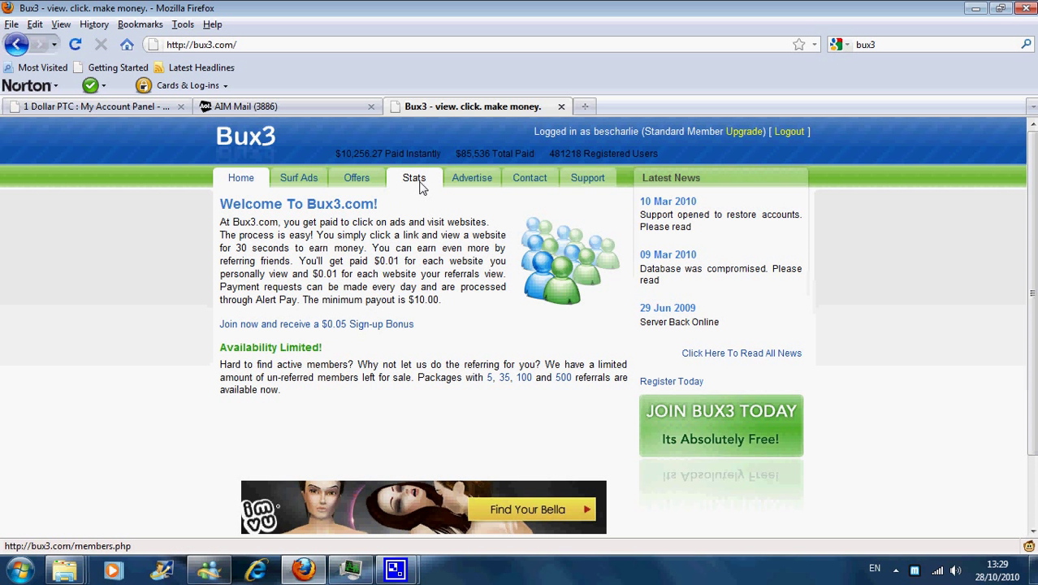
# Open Bux3's Stats page showing 21 website visits and a $0.26 balance
pyautogui.click(421, 188)
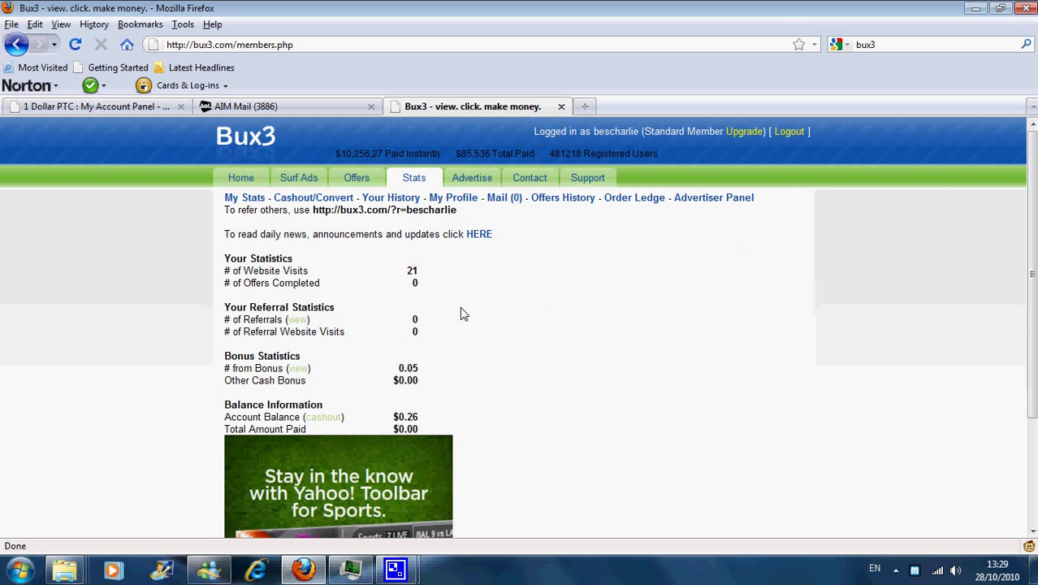
pyautogui.scroll(-3, 281, 440)
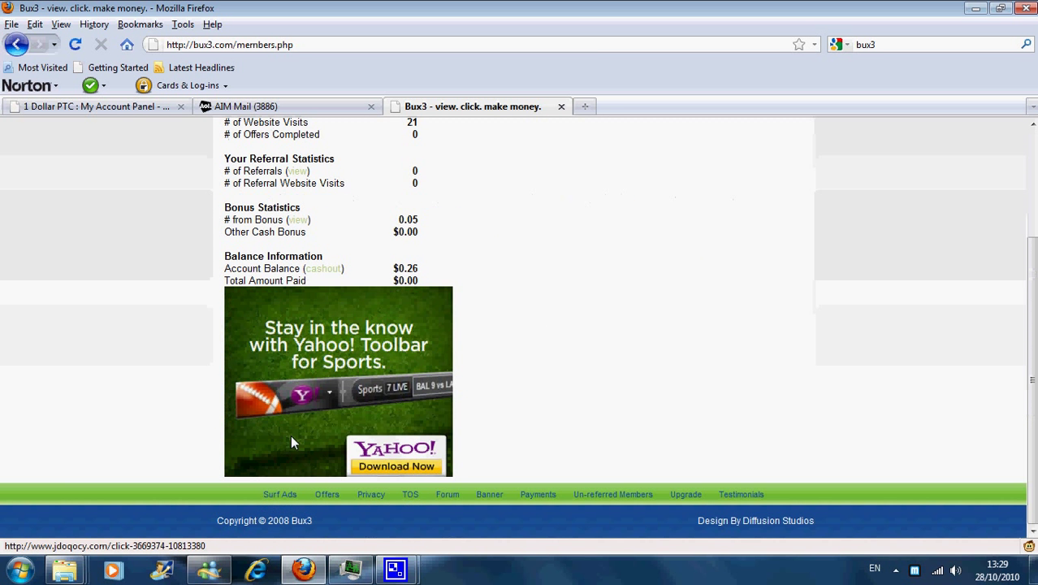
pyautogui.scroll(3, 290, 435)
# Minimise Firefox, close the Statistics window, and relaunch Multiclicker-win from its folder
pyautogui.click(985, 7)
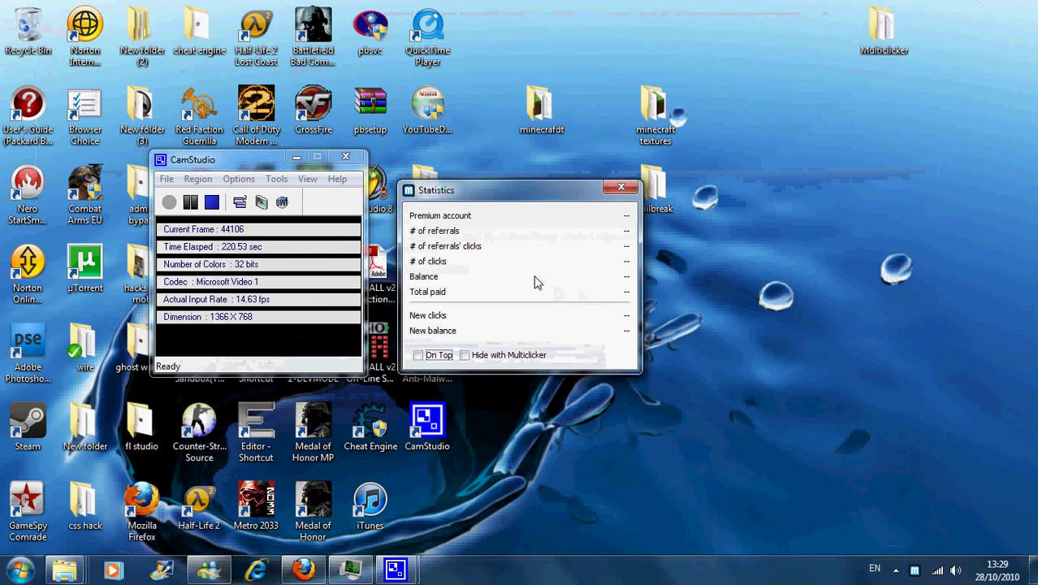
pyautogui.click(622, 188)
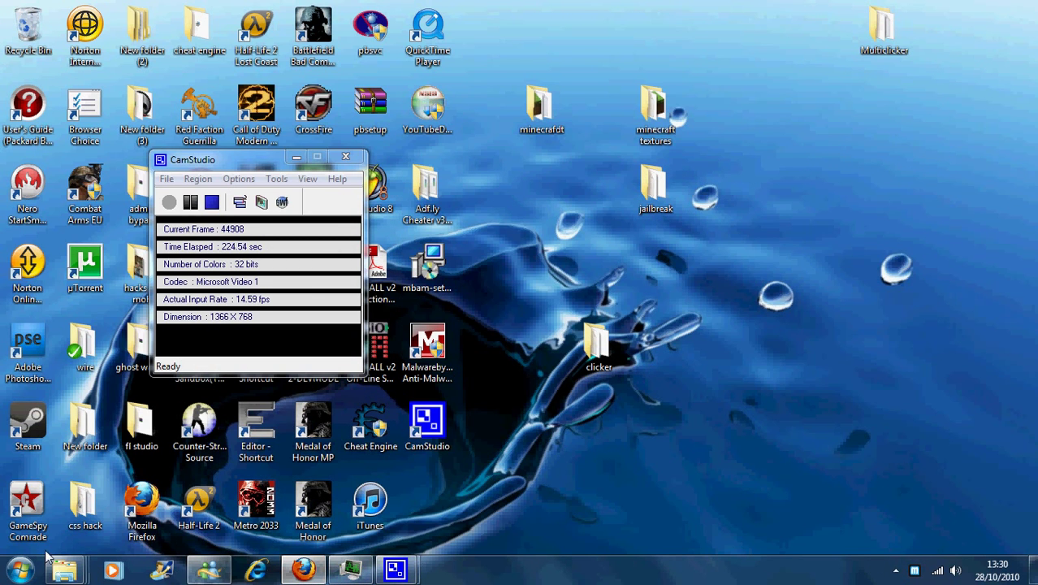
pyautogui.doubleClick(883, 30)
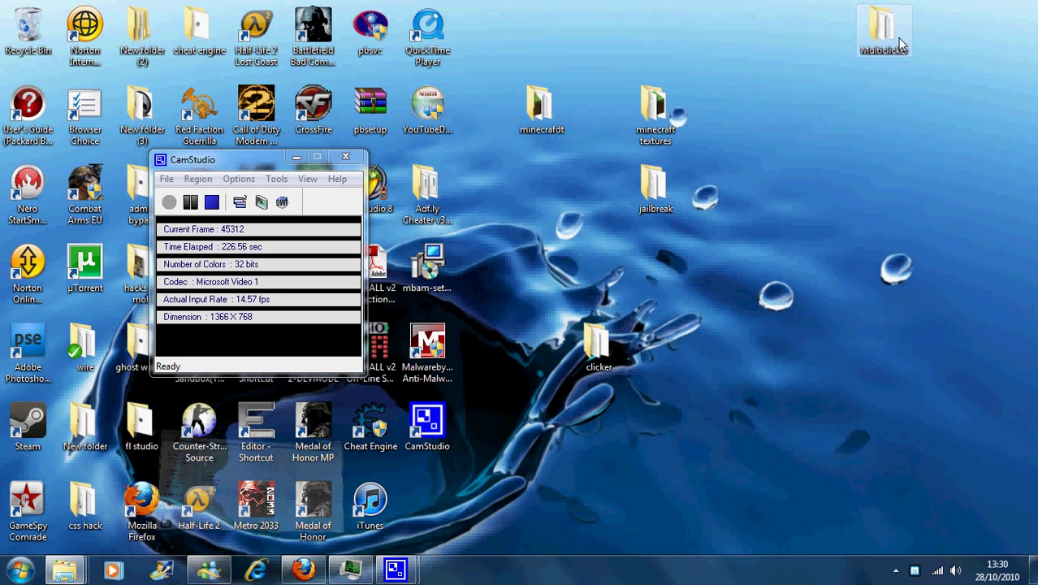
pyautogui.click(642, 294)
pyautogui.doubleClick(648, 294)
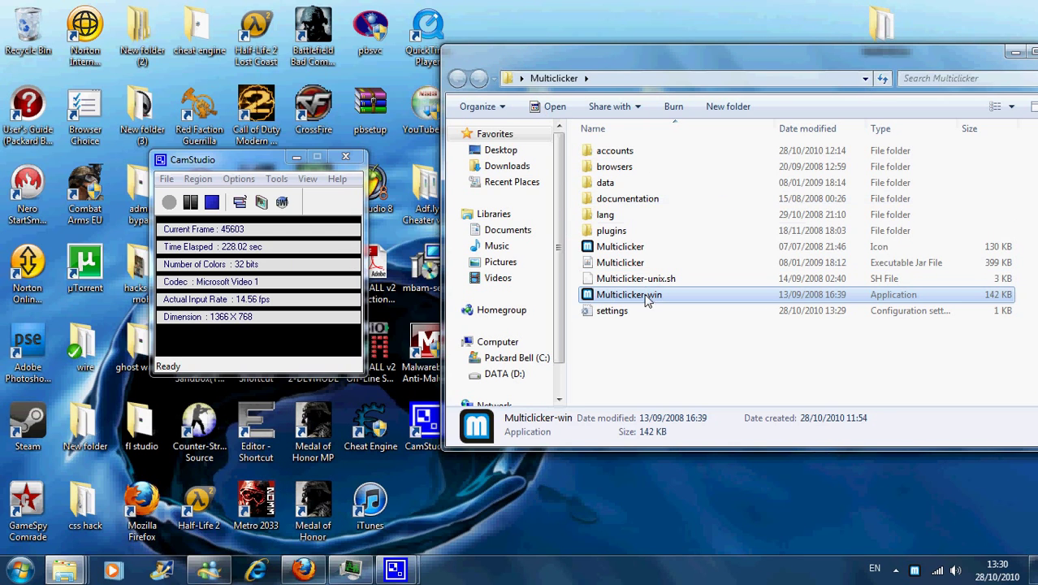
pyautogui.click(1015, 51)
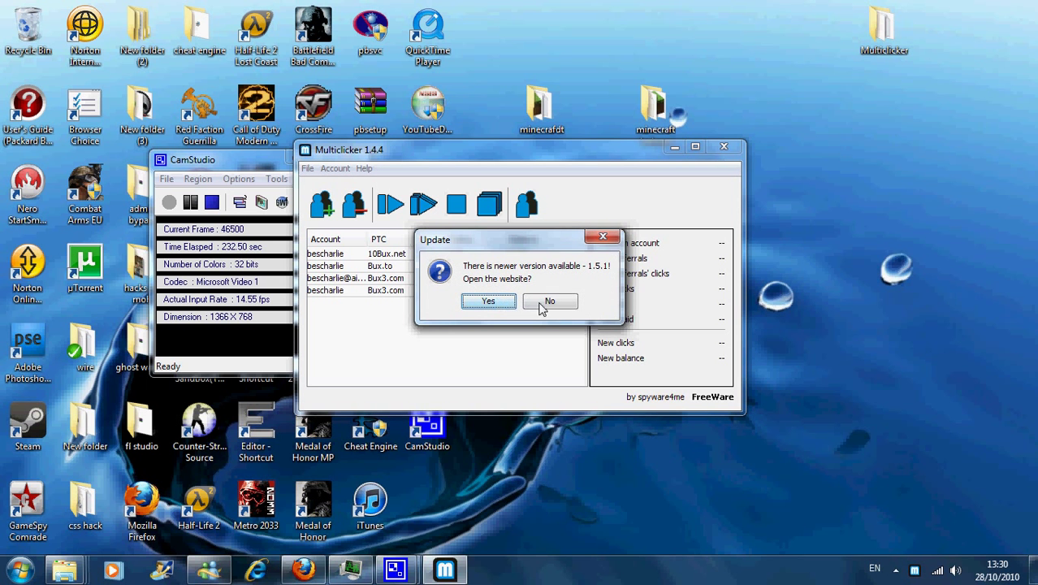
# Refuse the 1.5.1 update, minimise Multiclicker, and drag Statistics to the screen top
pyautogui.click(559, 301)
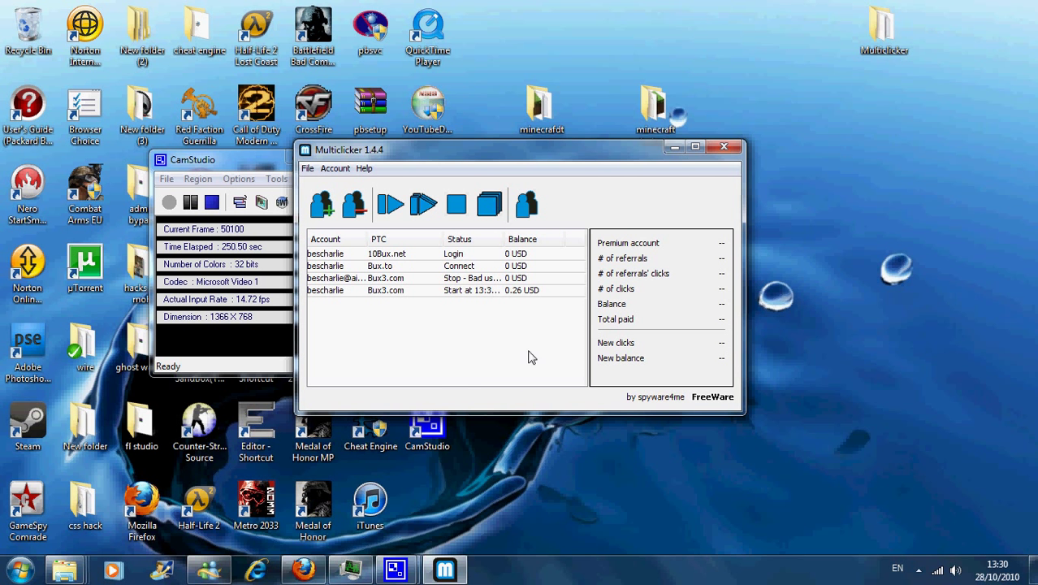
pyautogui.click(674, 148)
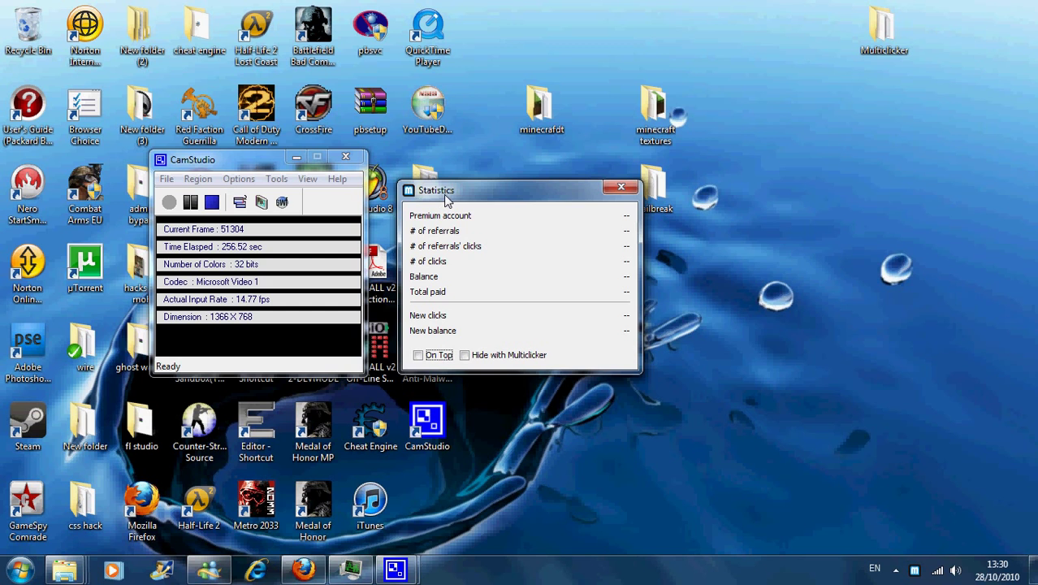
pyautogui.moveTo(447, 197); pyautogui.dragTo(502, 21)
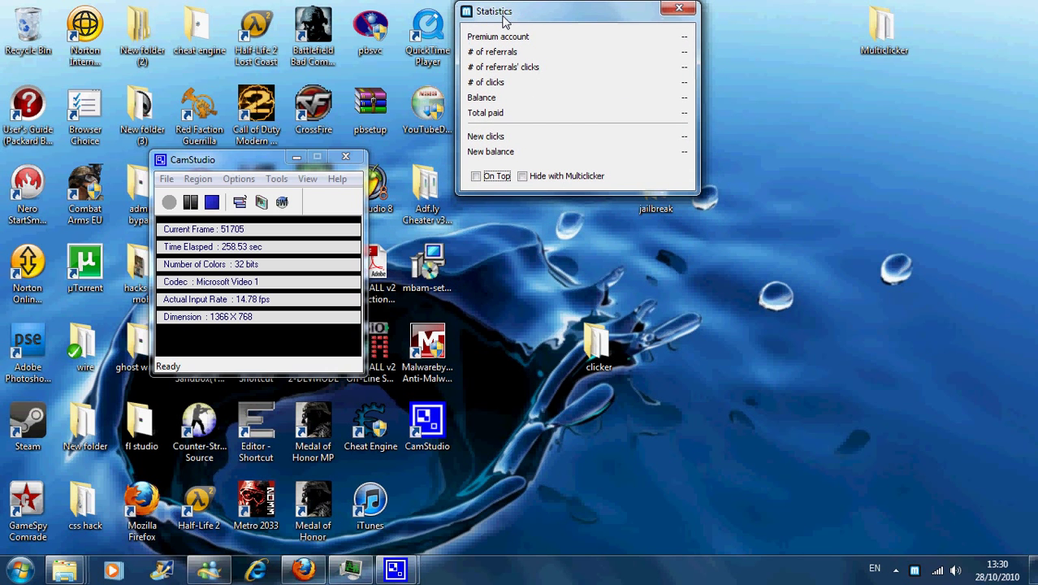